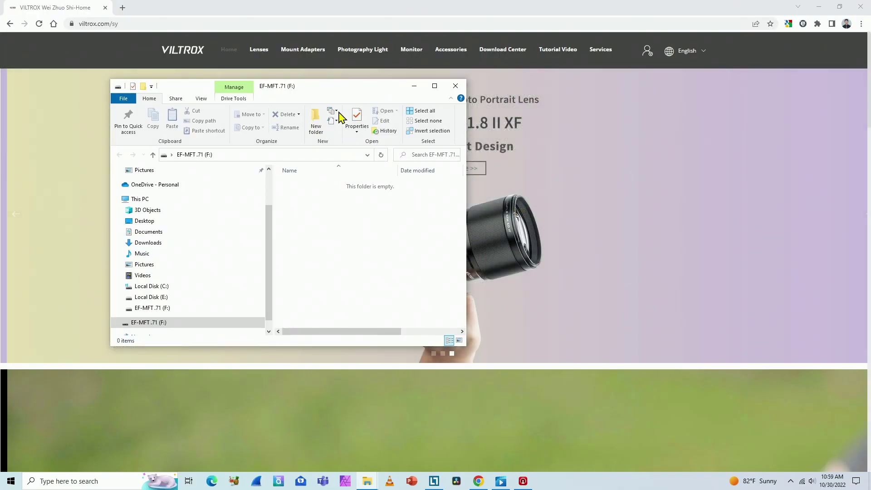
# - Show the EF-MFT .71 (F:) drive's Properties: FAT file system, 232 KB capacity, 4 KB used
pyautogui.moveTo(330, 92); pyautogui.dragTo(357, 89)
pyautogui.scroll(1, 189, 328)
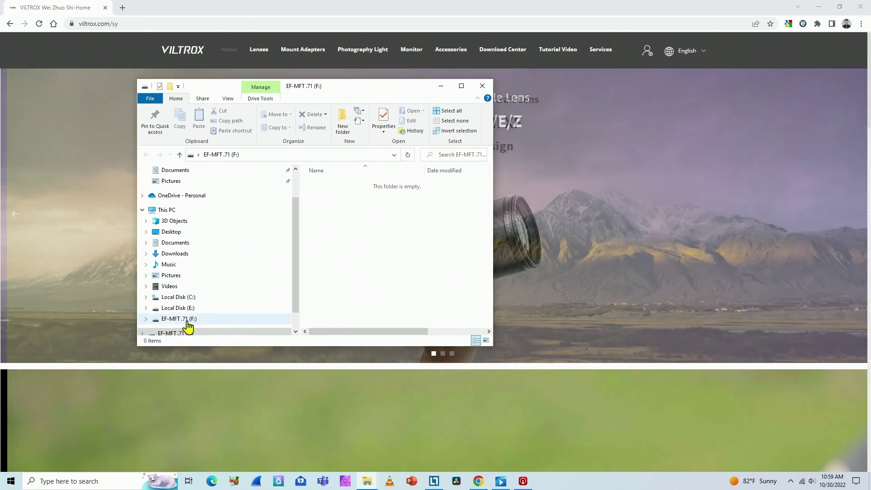
pyautogui.scroll(-1, 211, 313)
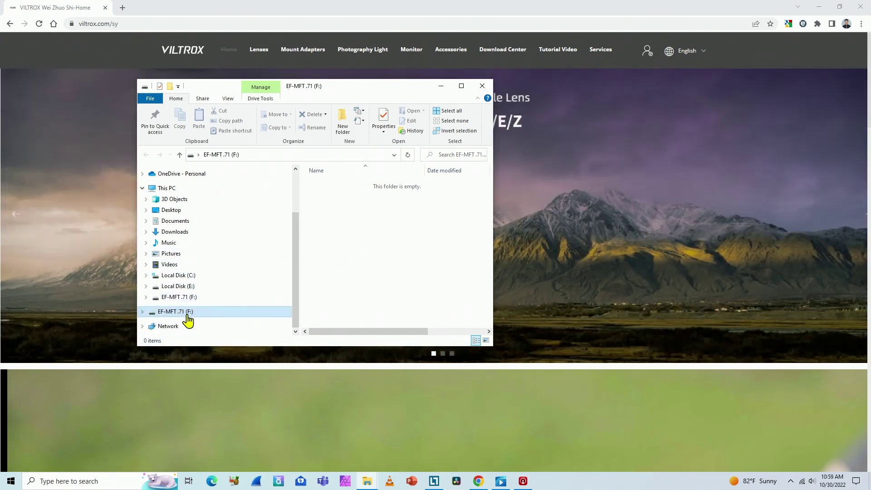
pyautogui.rightClick(188, 313)
pyautogui.click(216, 304)
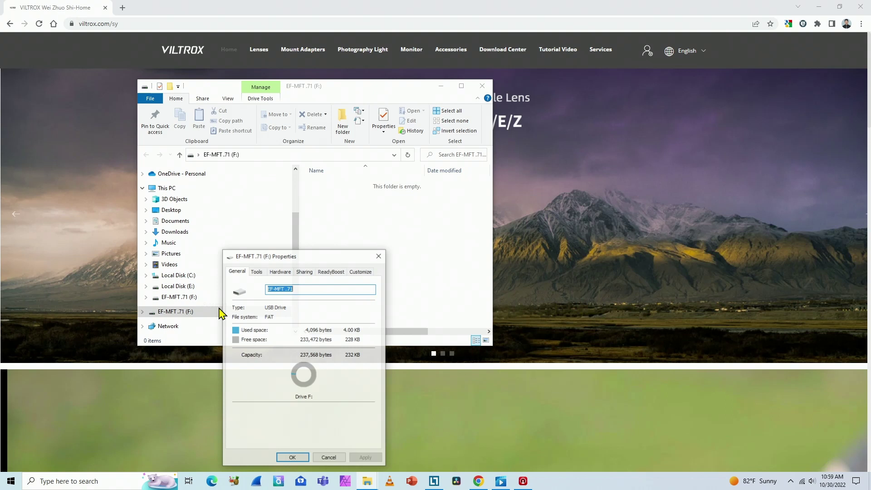
pyautogui.moveTo(347, 210); pyautogui.dragTo(600, 134)
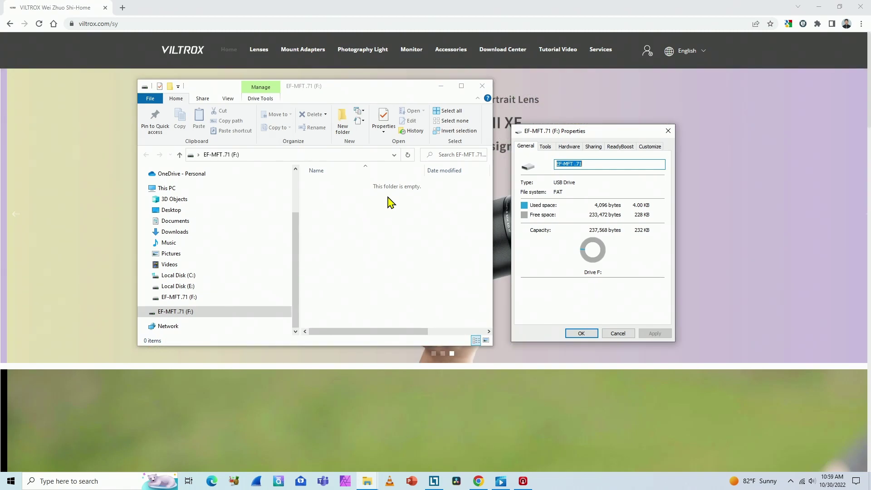
# - Close the drive properties and browse the Download Center to the EF series EF-M4/3 firmware list
pyautogui.click(617, 333)
pyautogui.click(440, 86)
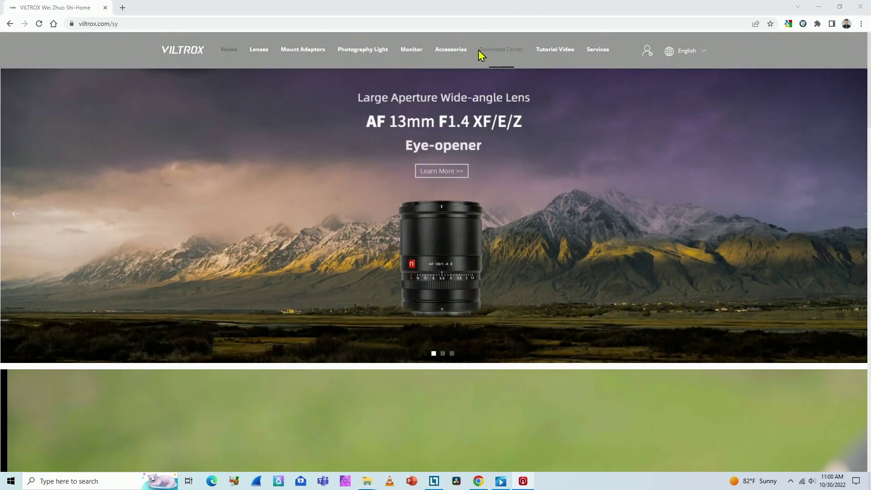
pyautogui.click(493, 58)
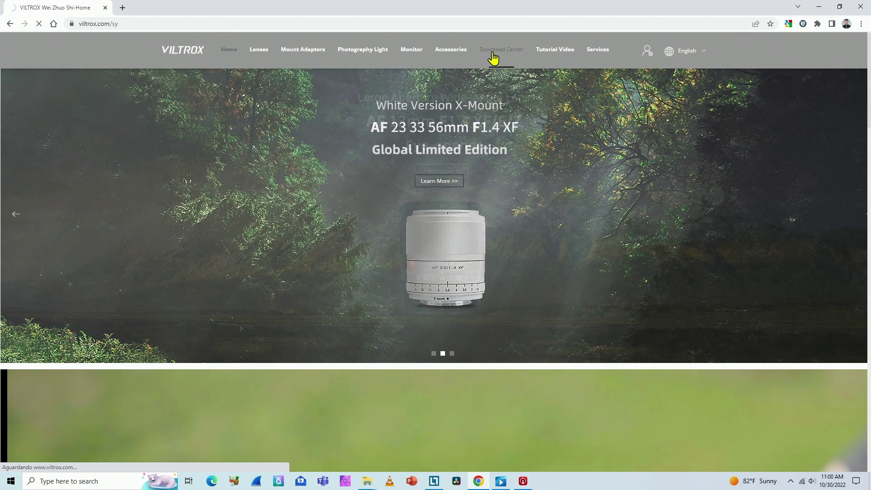
pyautogui.scroll(-5, 208, 236)
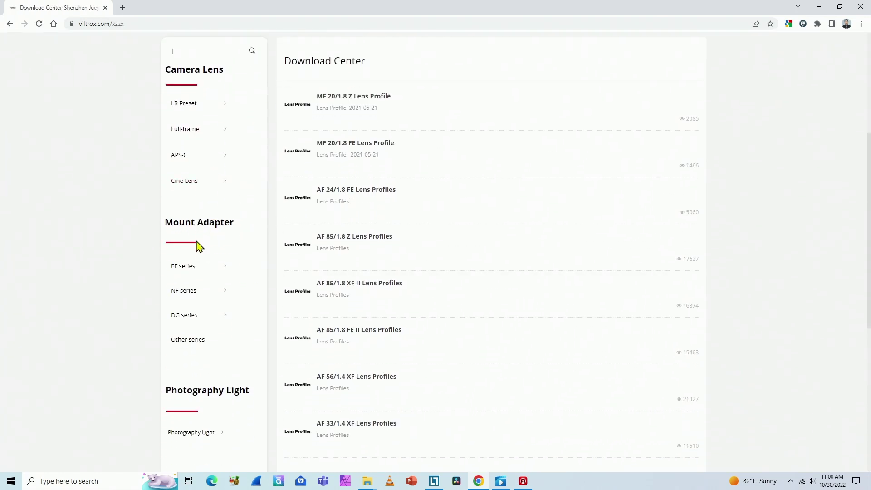
pyautogui.moveTo(200, 265)
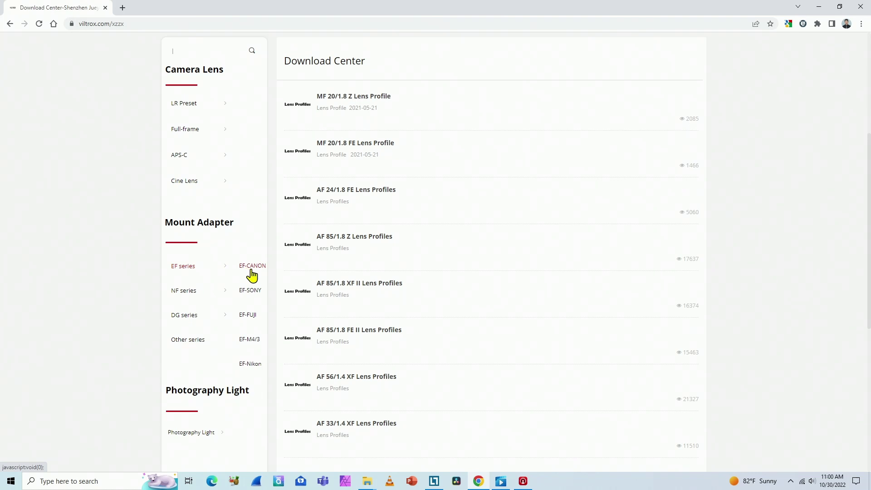
pyautogui.click(247, 347)
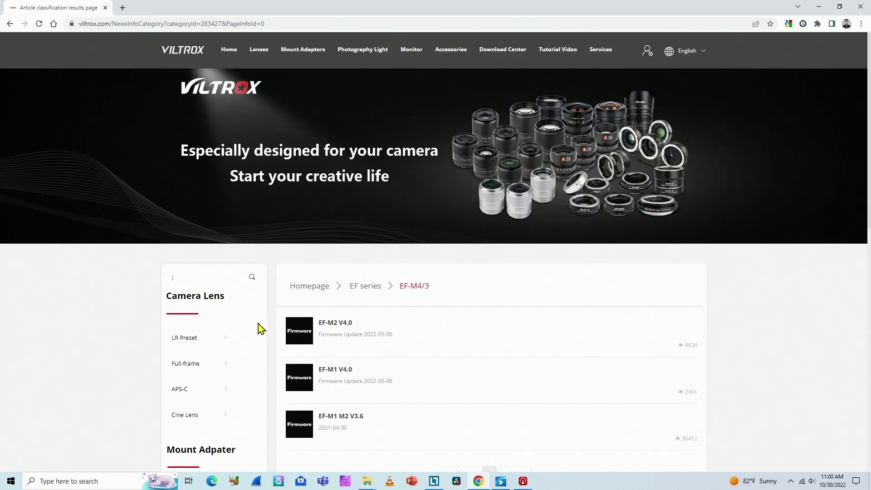
pyautogui.scroll(-2, 261, 327)
pyautogui.scroll(-1, 258, 295)
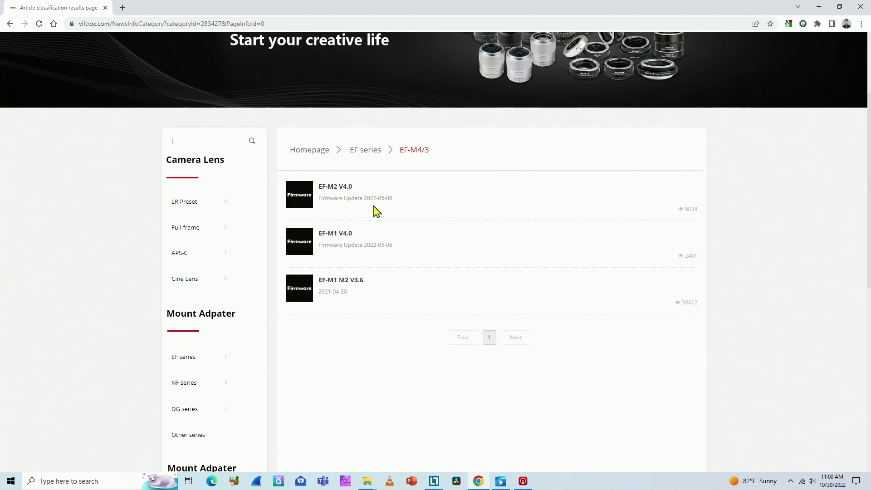
# - Open the EF-M2 V4.0 page, review its upgrade warnings, and download EF-M2 V4.0.zip
pyautogui.click(333, 189)
pyautogui.scroll(-4, 340, 194)
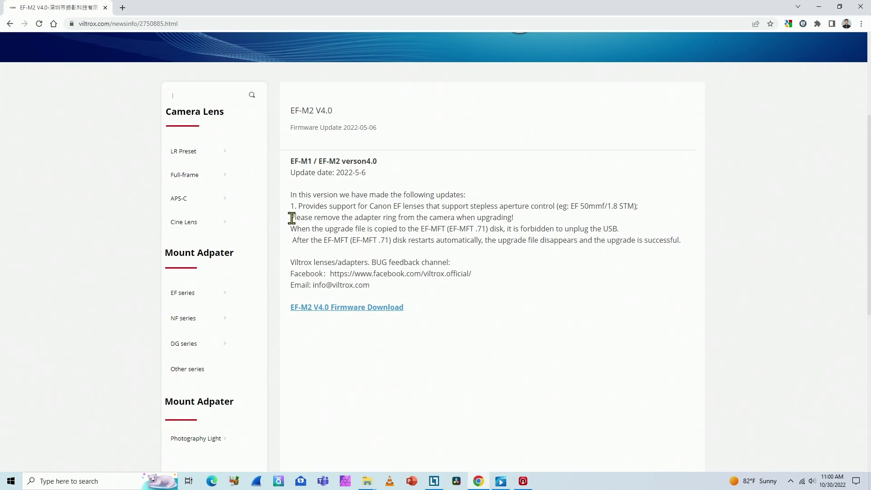
pyautogui.moveTo(291, 219); pyautogui.dragTo(521, 224)
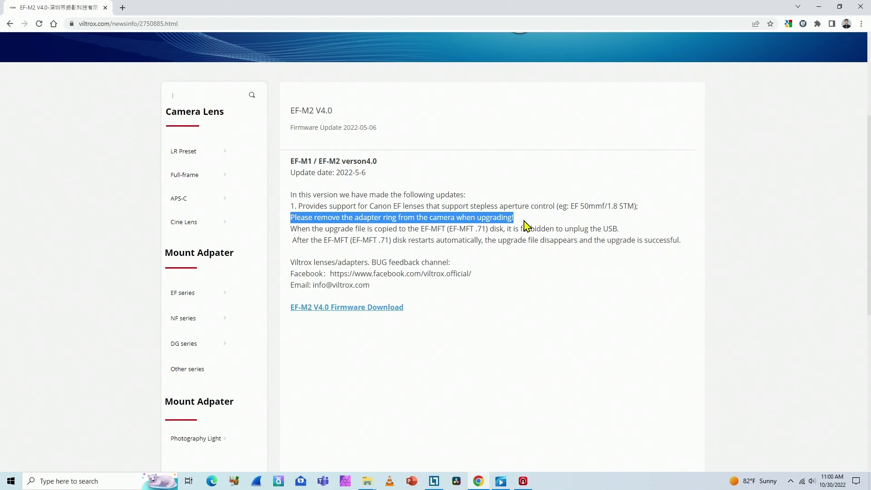
pyautogui.click(414, 230)
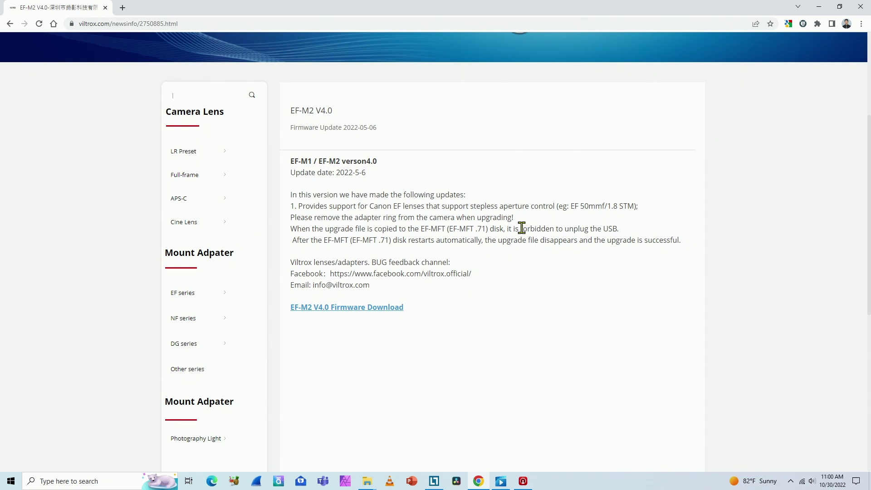
pyautogui.moveTo(518, 228); pyautogui.dragTo(625, 233)
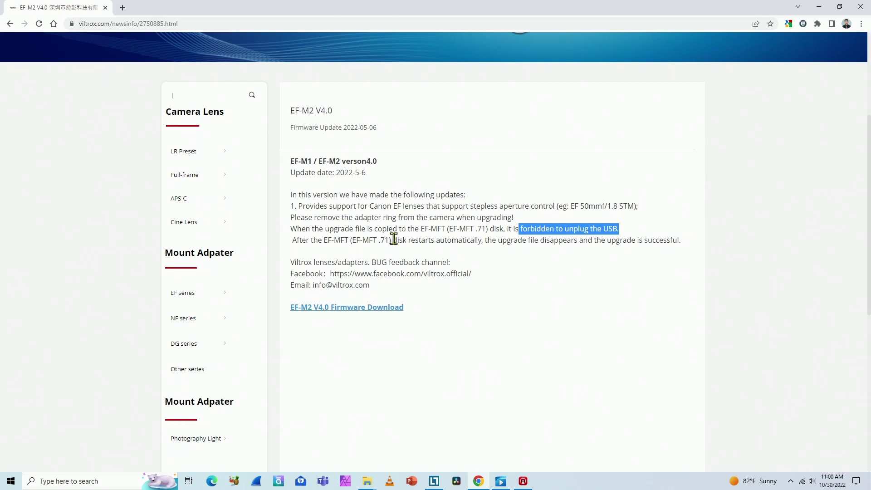
pyautogui.moveTo(394, 239); pyautogui.dragTo(477, 240)
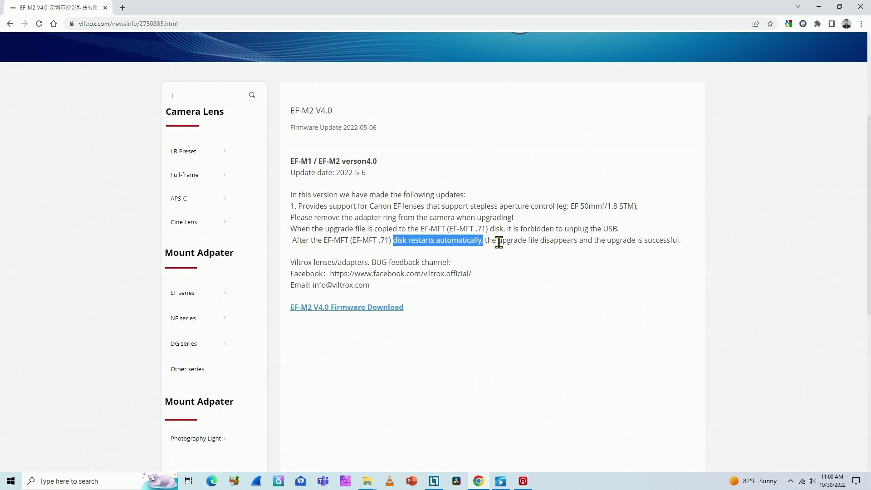
pyautogui.moveTo(487, 240); pyautogui.dragTo(672, 241)
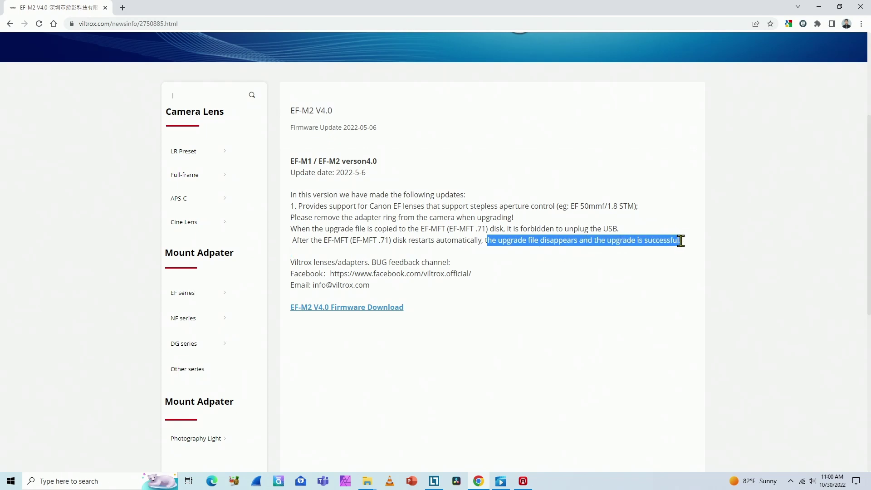
pyautogui.click(338, 310)
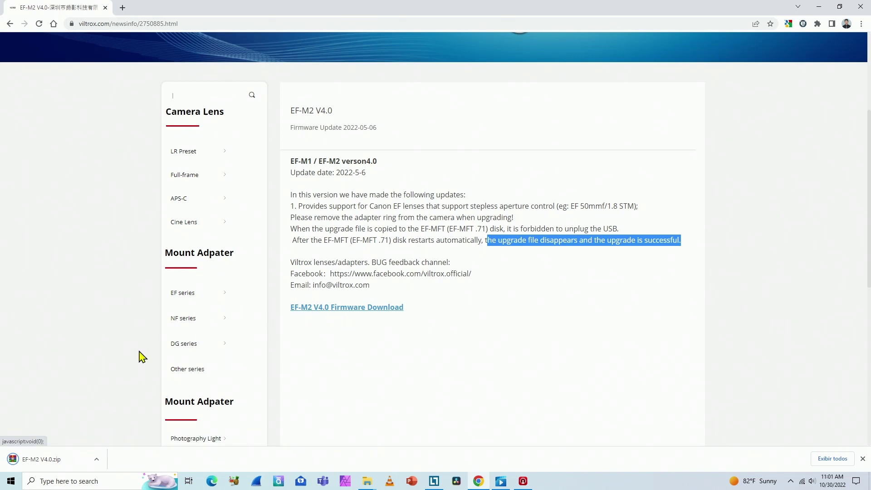
# - Extract EF-M2 V4.0.zip with WinRAR into the default Downloads path, then close the archive
pyautogui.click(50, 459)
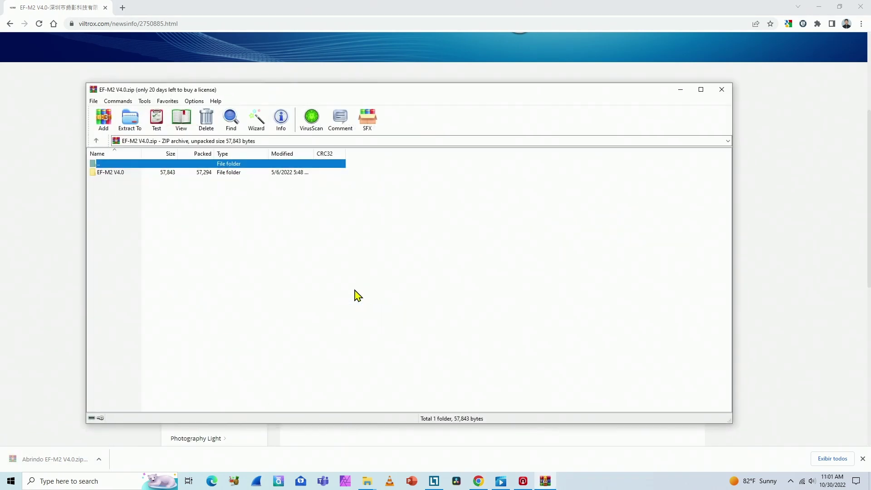
pyautogui.click(129, 121)
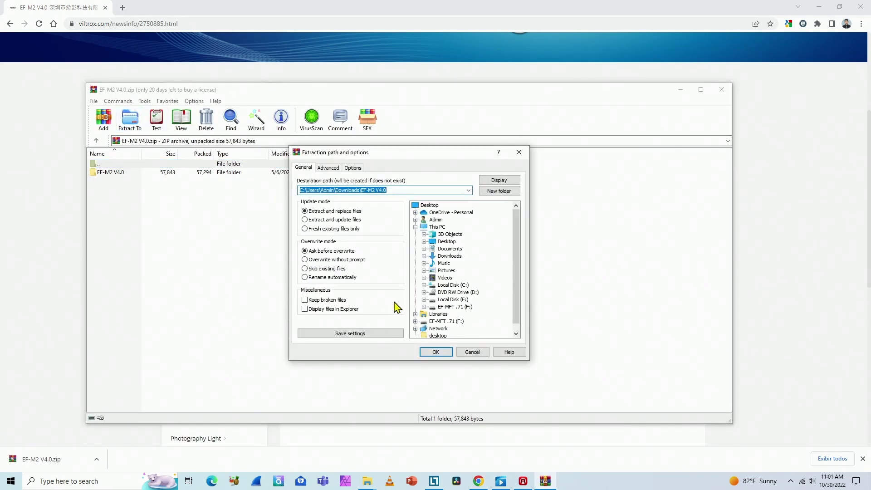
pyautogui.click(435, 352)
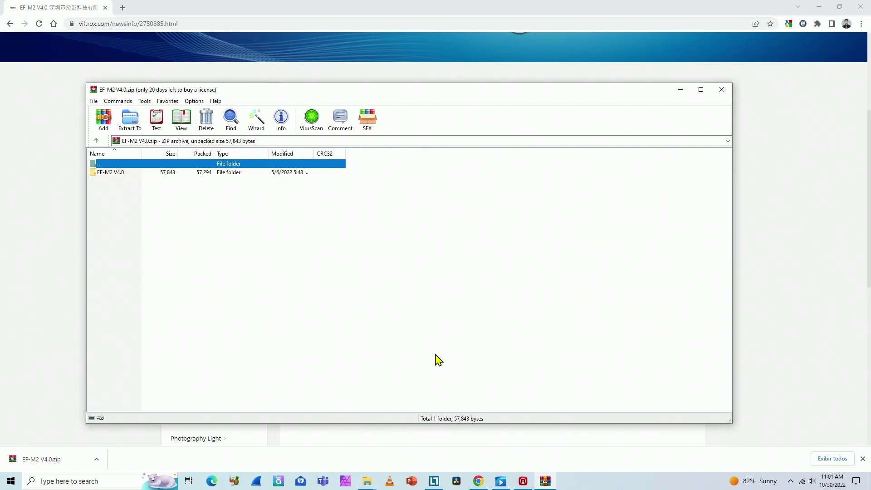
pyautogui.click(722, 89)
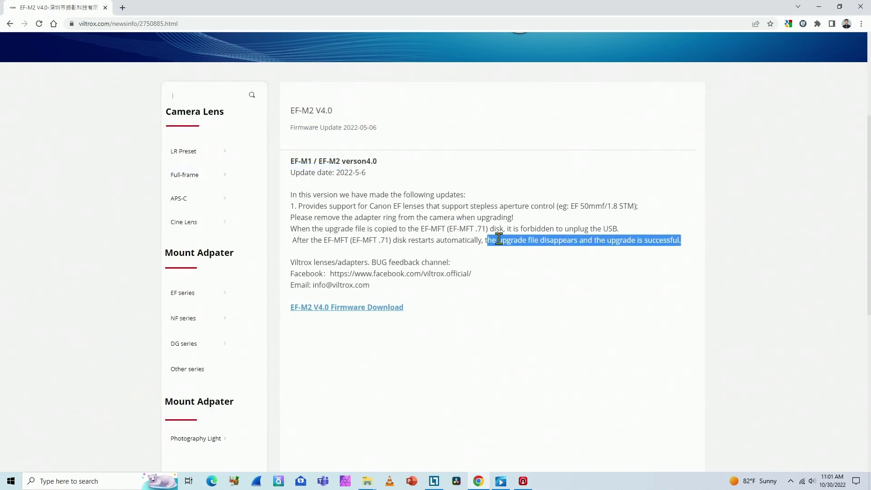
# - Open the inner EF-M2 V4.0 folder in Downloads, read Firmware Upgrade Instructions.txt, and select EF-M2 V4.0.vtx
pyautogui.click(367, 481)
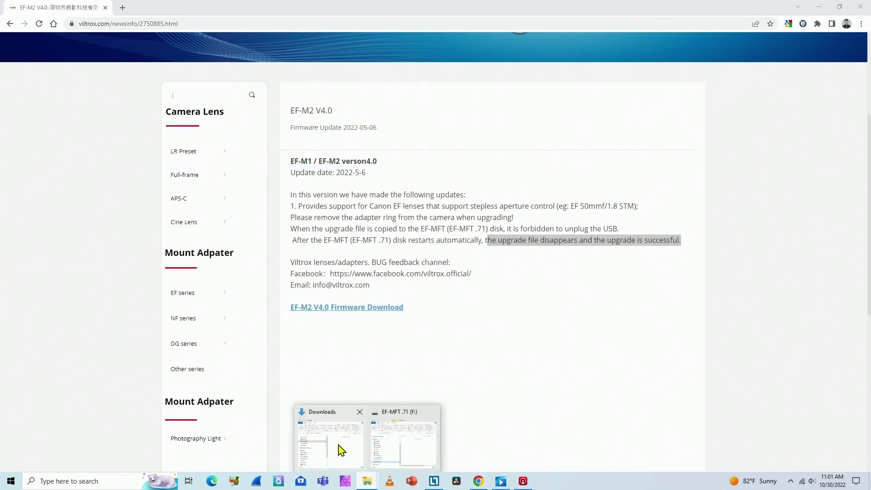
pyautogui.click(341, 450)
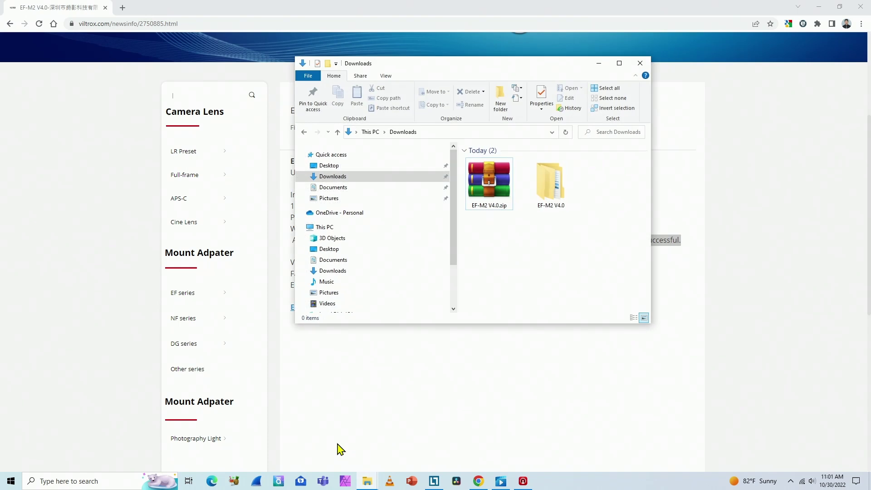
pyautogui.doubleClick(555, 190)
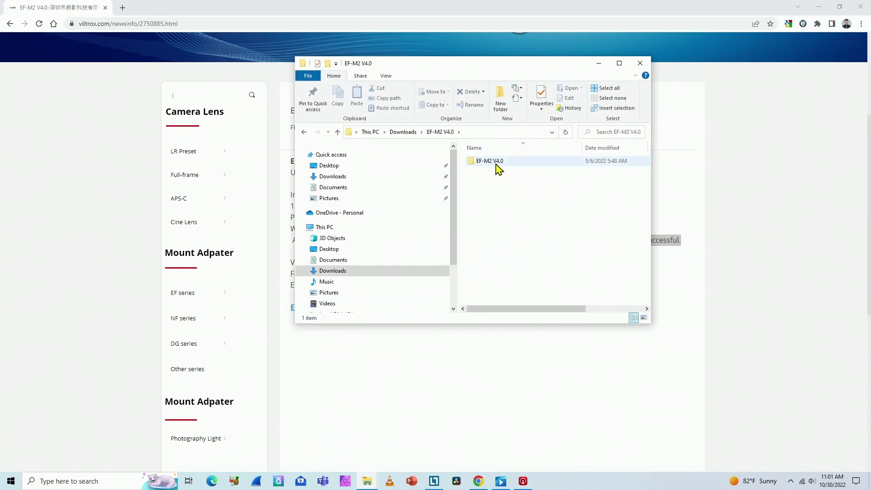
pyautogui.doubleClick(496, 162)
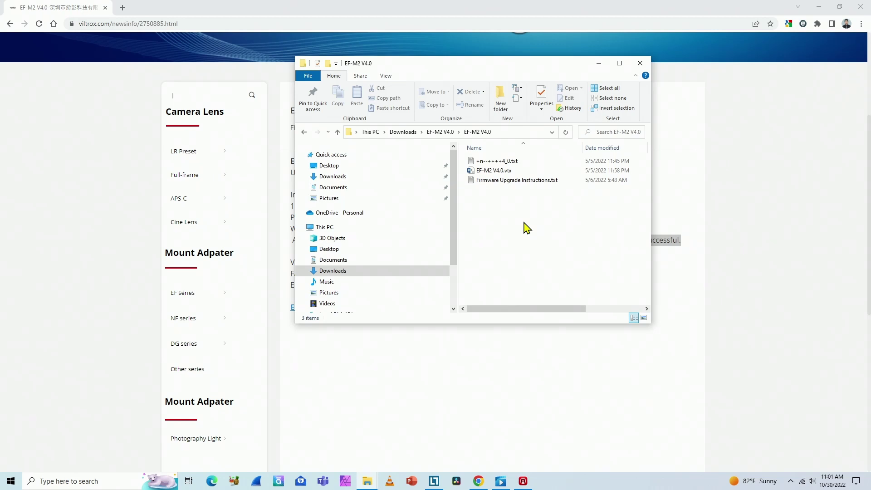
pyautogui.doubleClick(507, 181)
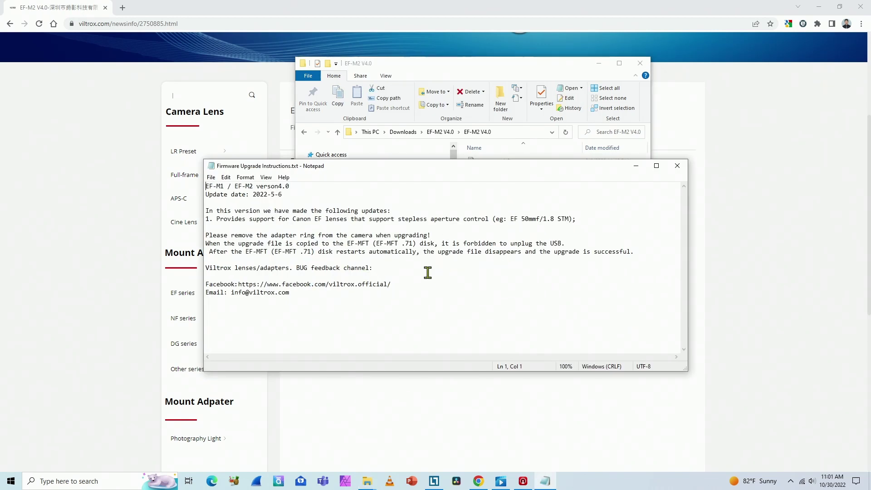
pyautogui.click(677, 165)
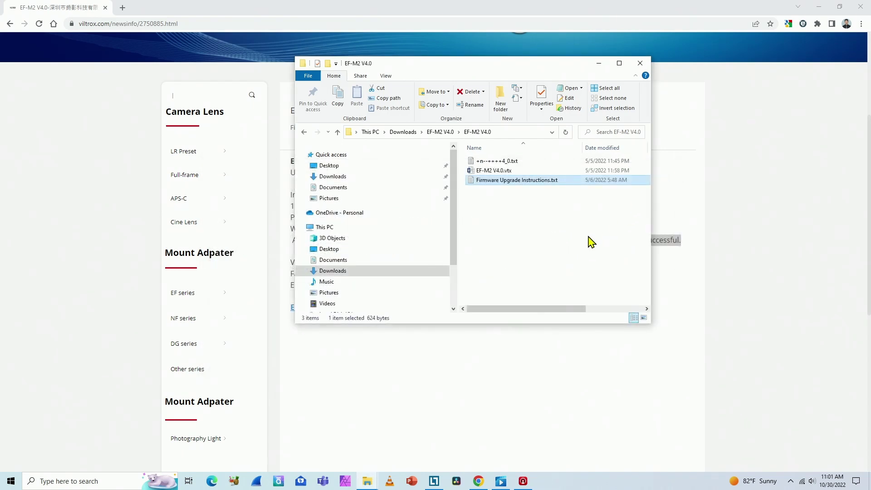
pyautogui.click(505, 173)
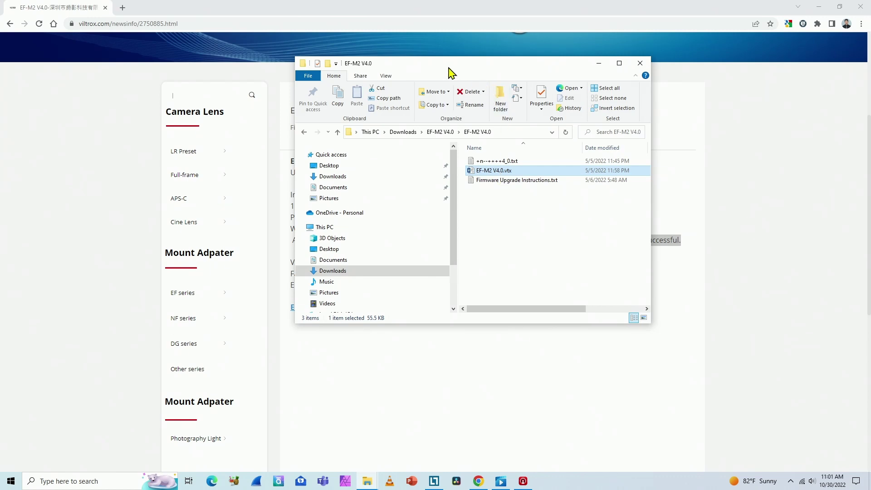
pyautogui.moveTo(450, 73); pyautogui.dragTo(608, 90)
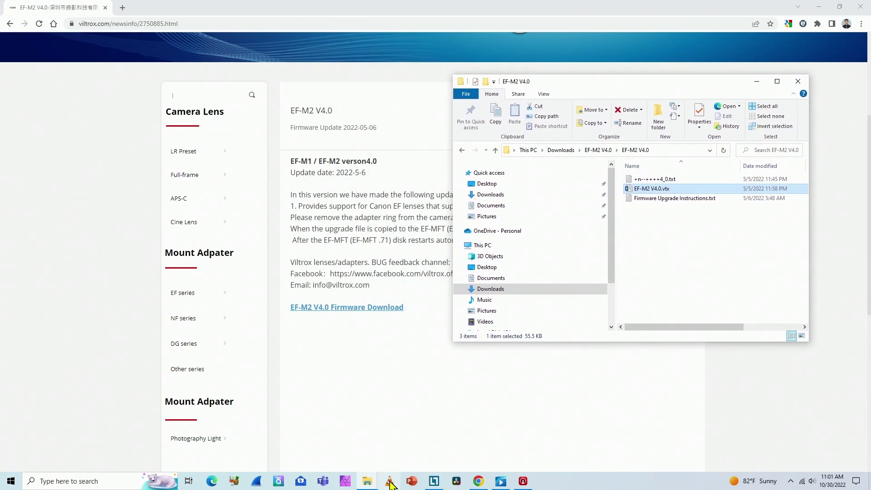
# - Place the EF-MFT .71 (F:) window beside the firmware folder and drag EF-M2 V4.0.vtx onto it
pyautogui.click(370, 481)
pyautogui.click(343, 448)
pyautogui.click(367, 480)
pyautogui.click(419, 448)
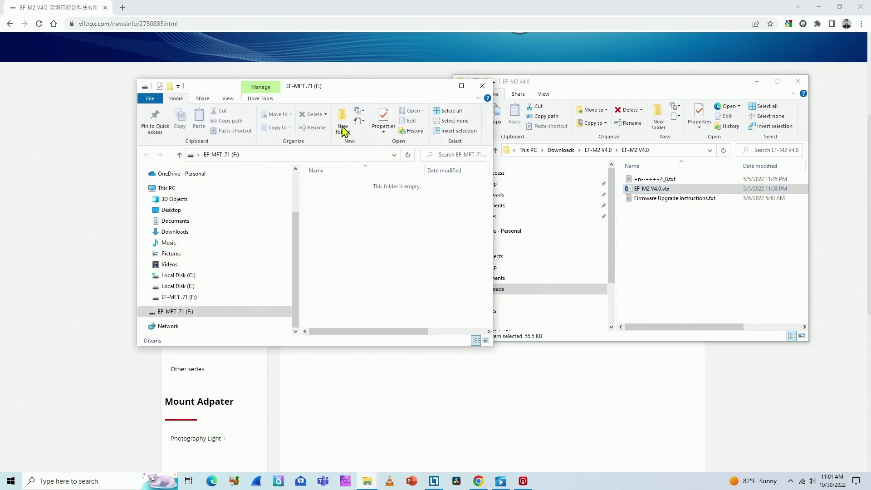
pyautogui.moveTo(351, 93); pyautogui.dragTo(301, 91)
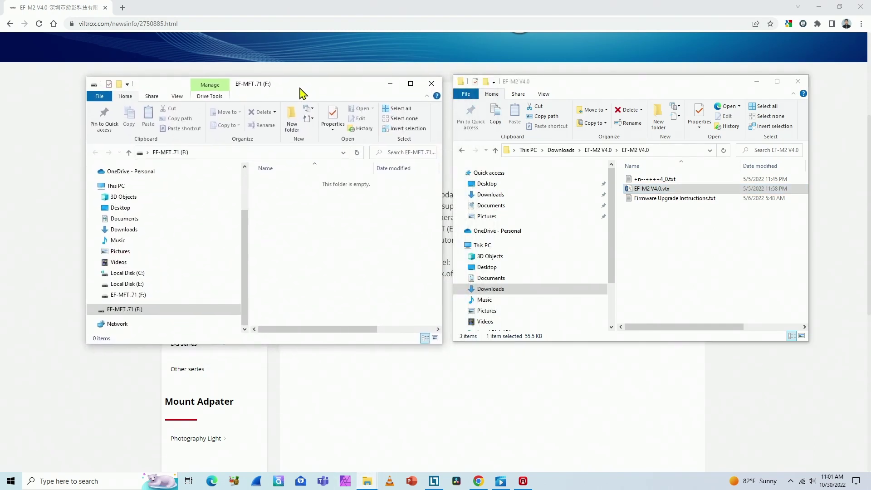
pyautogui.moveTo(647, 189); pyautogui.dragTo(121, 309)
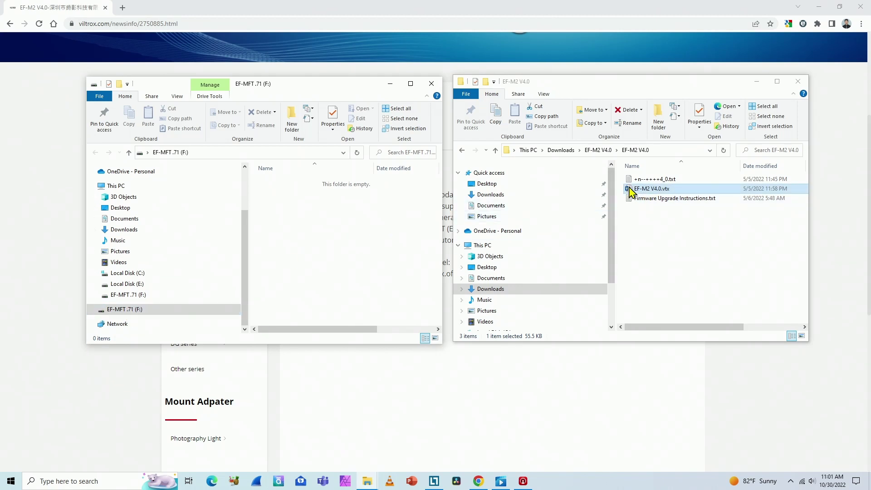
pyautogui.moveTo(632, 189); pyautogui.dragTo(332, 243)
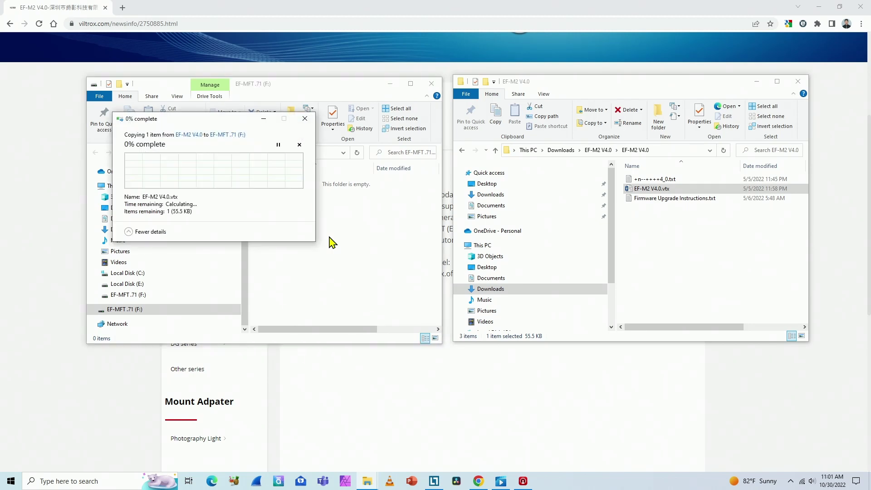